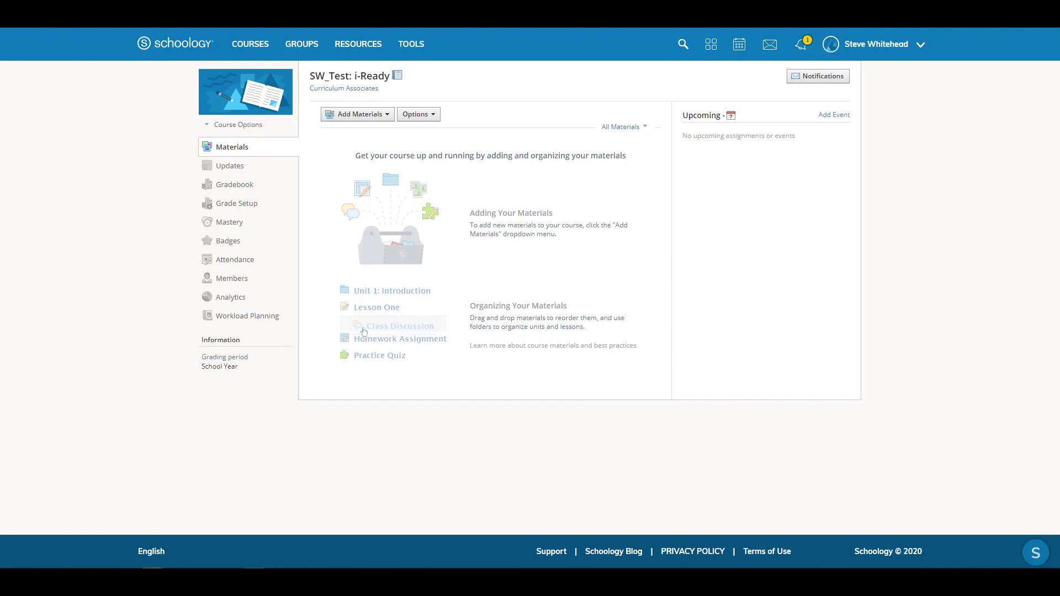
{"action": "left_click", "coordinate": [381, 115]}
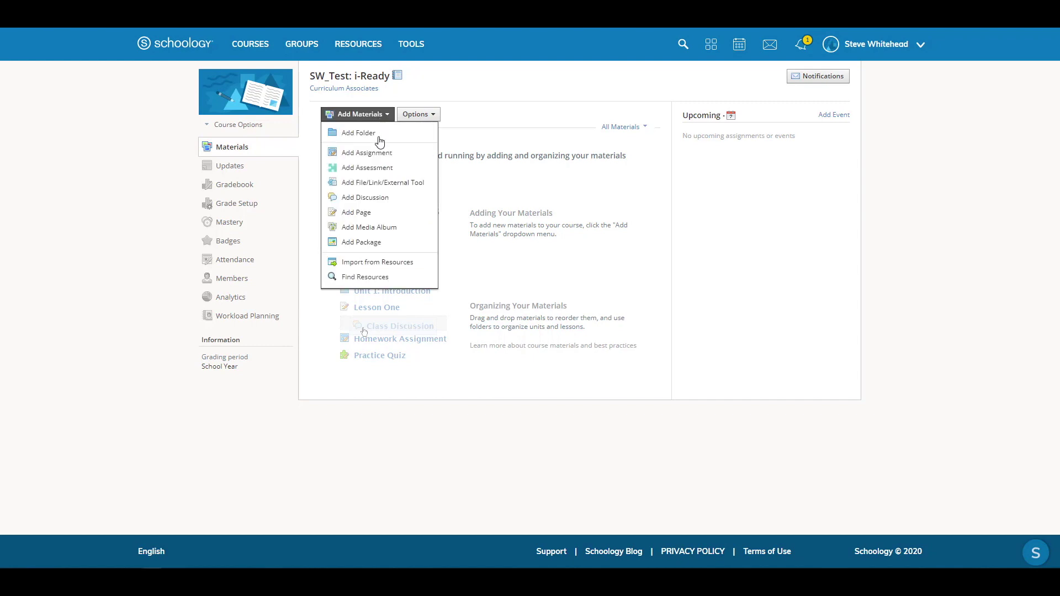
{"action": "left_click", "coordinate": [371, 159]}
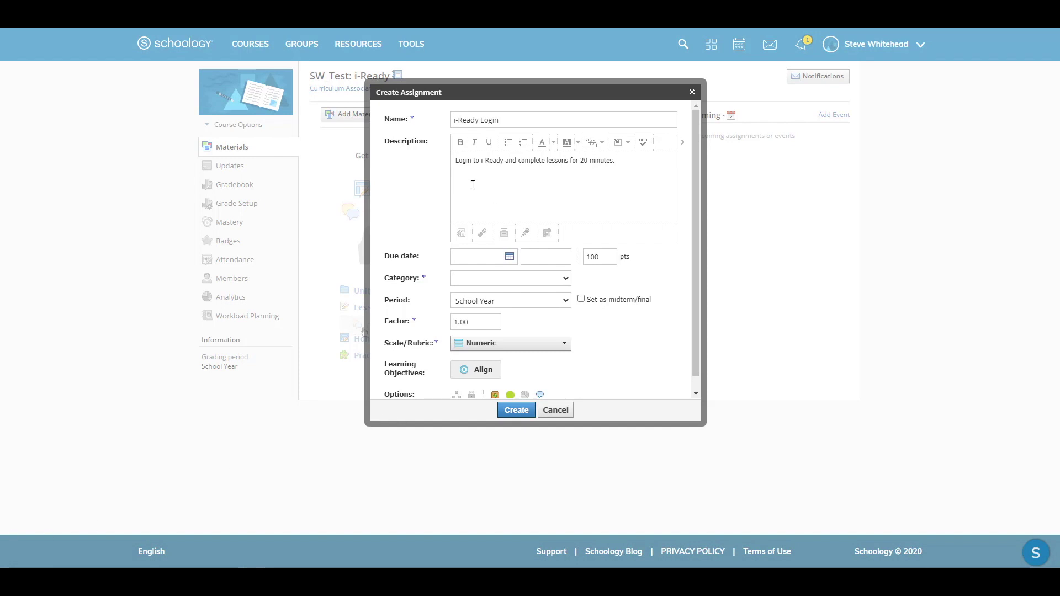
{"action": "left_click", "coordinate": [482, 234]}
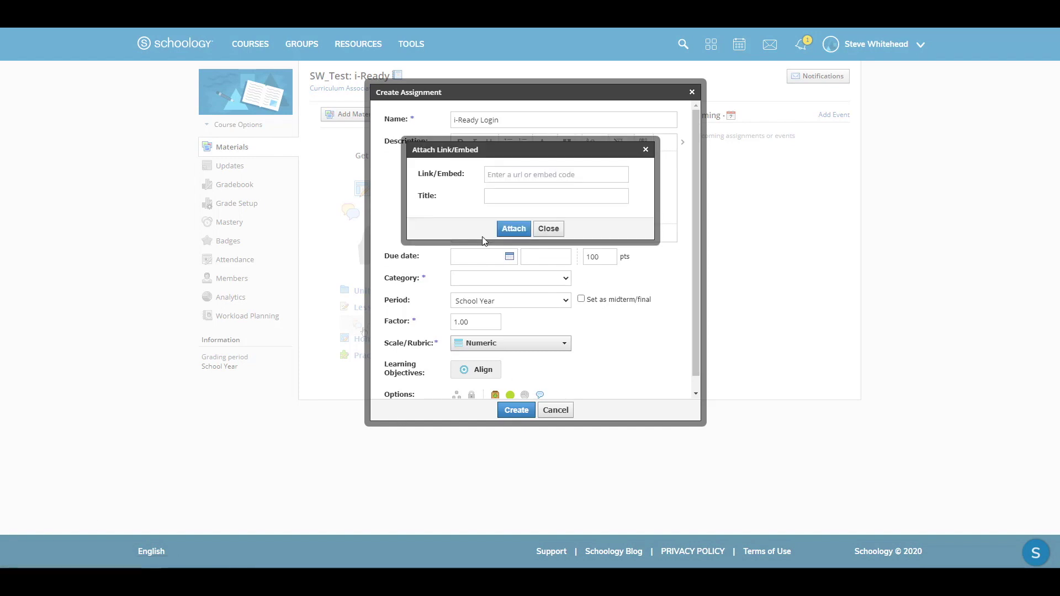
{"action": "left_click", "coordinate": [504, 174]}
{"action": "type", "text": "ht"}
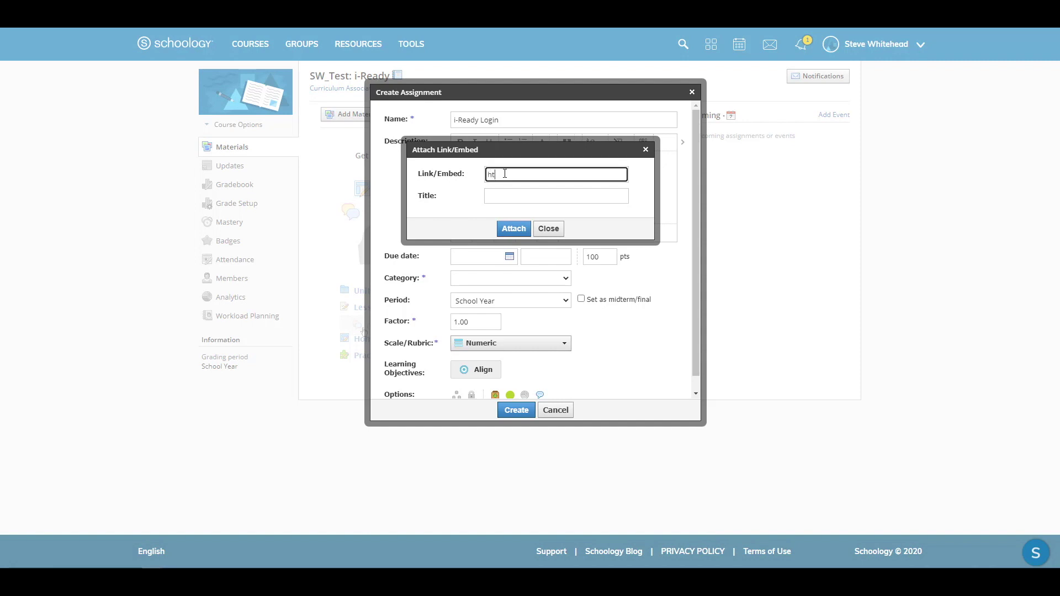
{"action": "type", "text": "tps://login.i-ready.com"}
{"action": "key", "text": "Tab"}
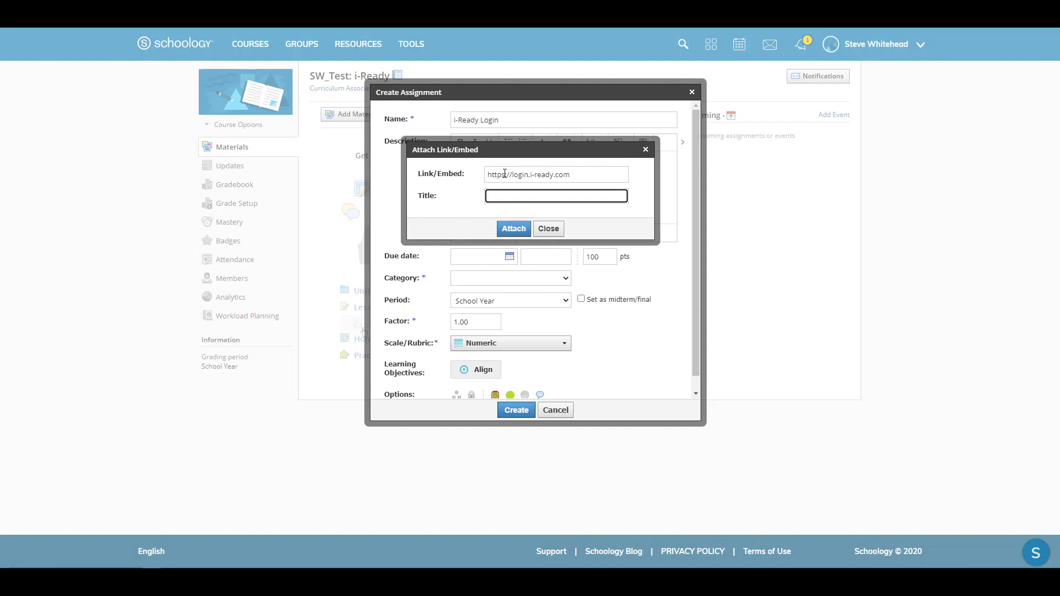
{"action": "type", "text": "i-Ready"}
{"action": "left_click", "coordinate": [507, 230]}
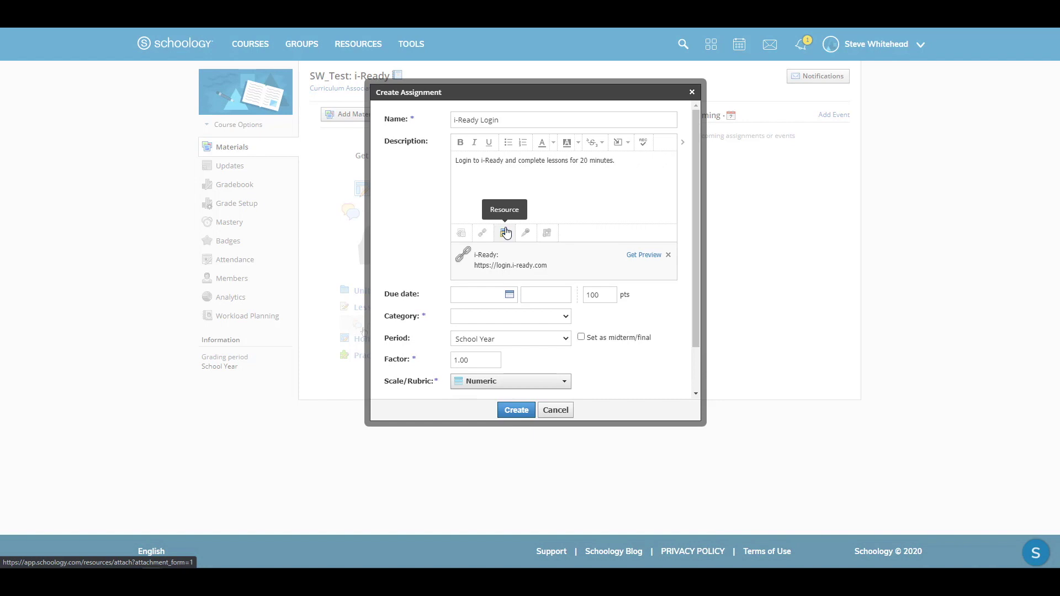
Set the category to (Ungraded) and create the i-Ready Login assignment.
{"action": "left_click", "coordinate": [554, 317]}
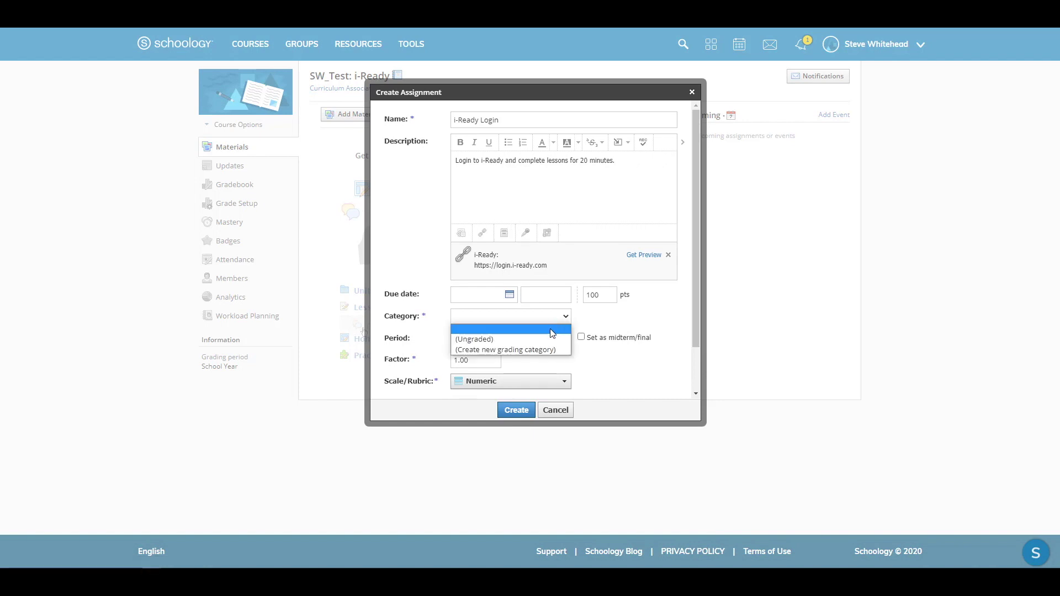
{"action": "left_click", "coordinate": [525, 333]}
{"action": "left_click", "coordinate": [523, 409]}
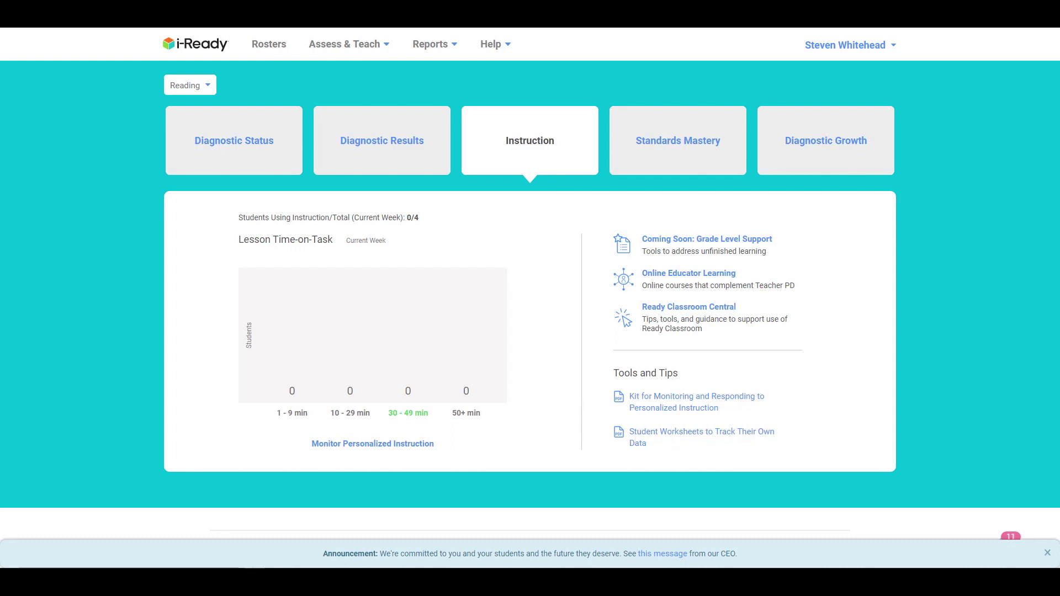
Open Lesson 0's Student Instructional Pages PDF from the Math Teacher Toolbox.
{"action": "left_click", "coordinate": [382, 45]}
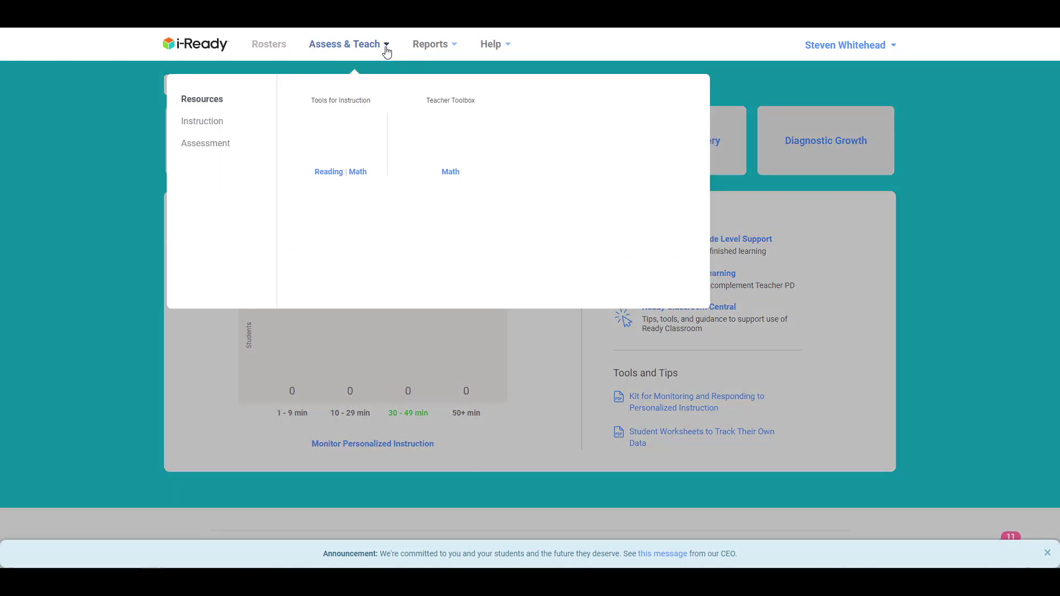
{"action": "left_click", "coordinate": [456, 173]}
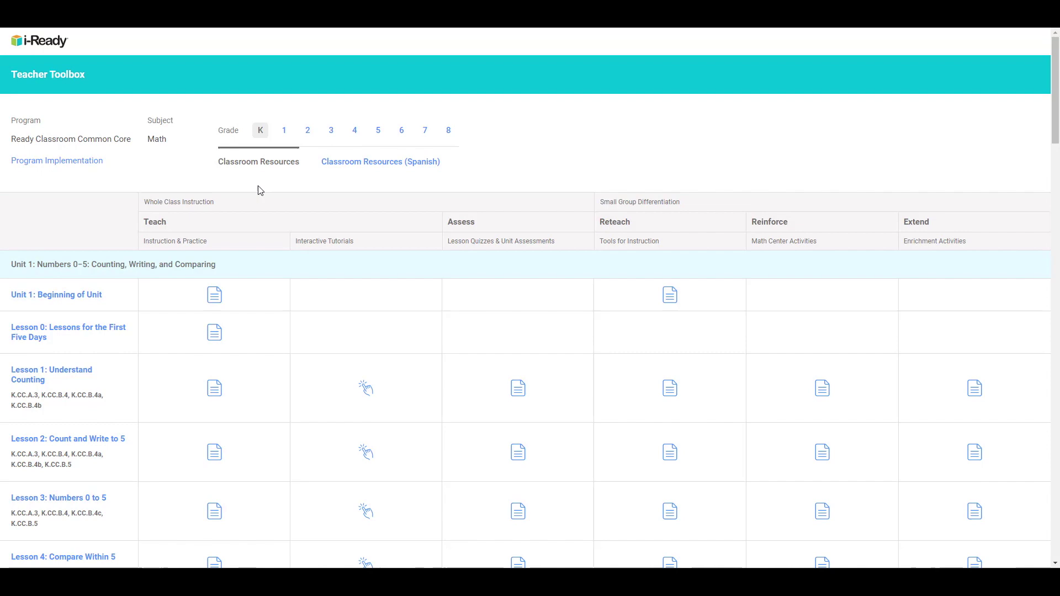
{"action": "left_click", "coordinate": [219, 340]}
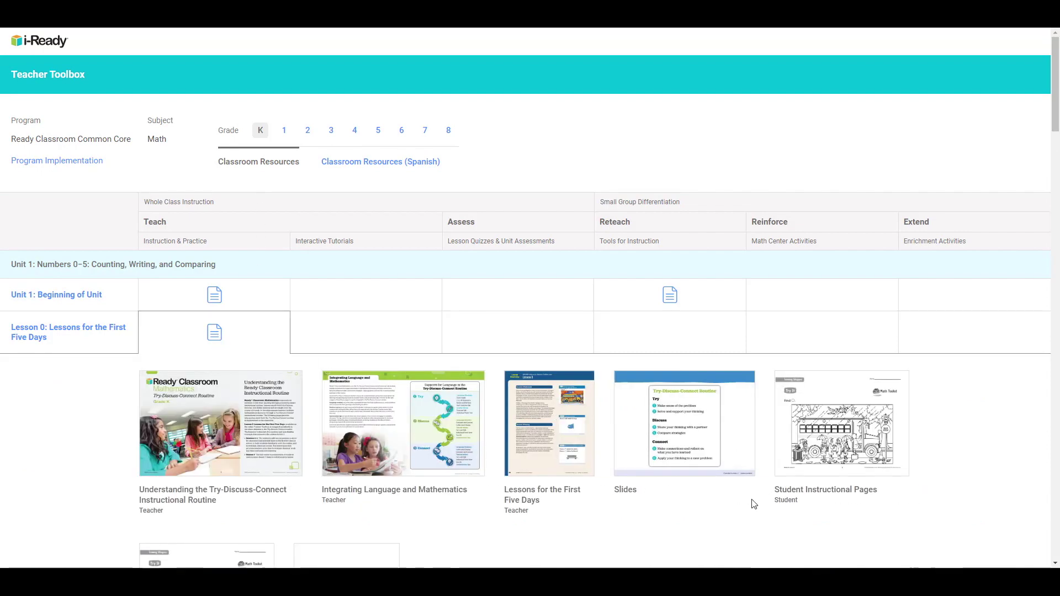
{"action": "scroll", "coordinate": [754, 503], "scroll_direction": "down", "scroll_amount": 3}
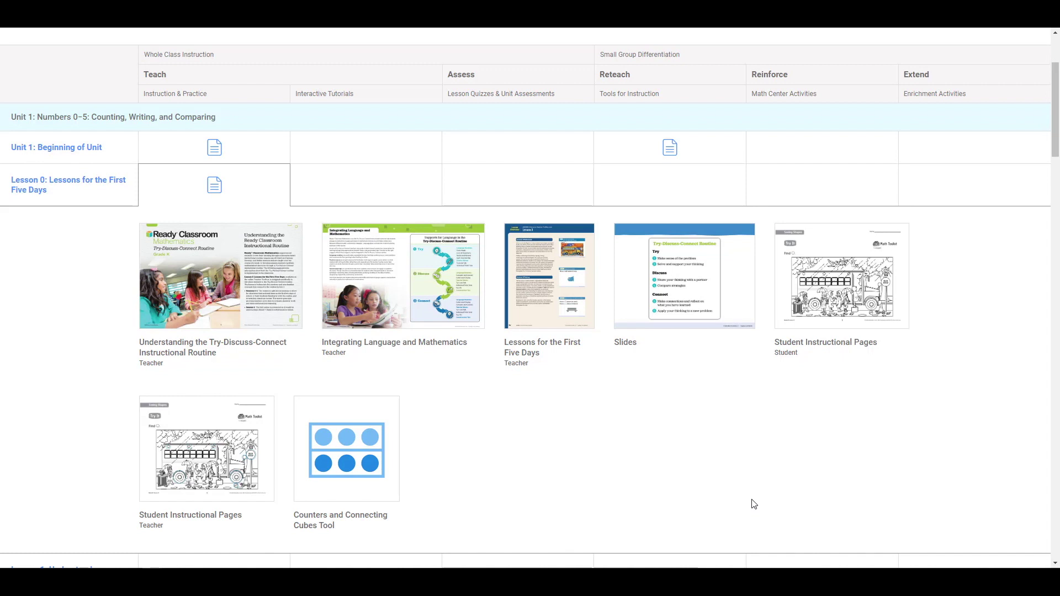
{"action": "left_click", "coordinate": [852, 304]}
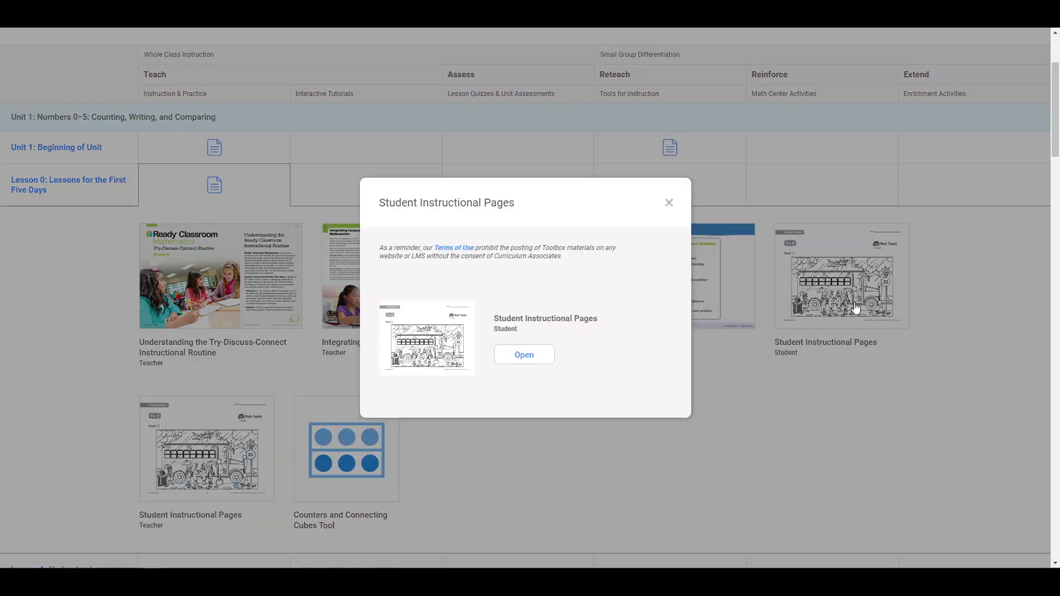
{"action": "left_click", "coordinate": [524, 355]}
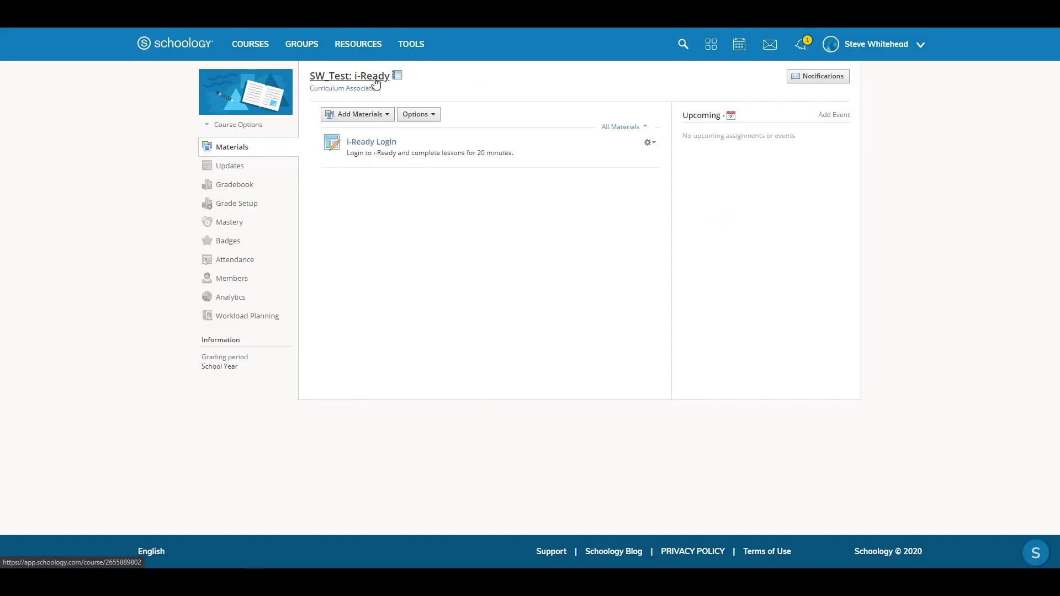
Upload RCM0K_NA_CMS_U00_L00_LZ_BLM.pdf to the Home folder of personal Resources.
{"action": "left_click", "coordinate": [371, 46]}
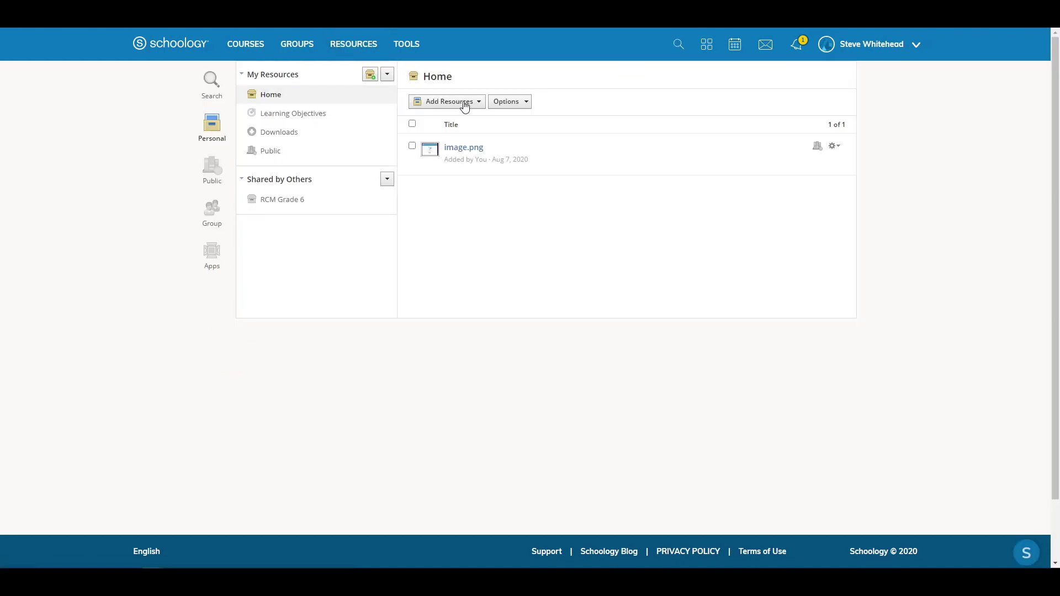
{"action": "left_click", "coordinate": [466, 104]}
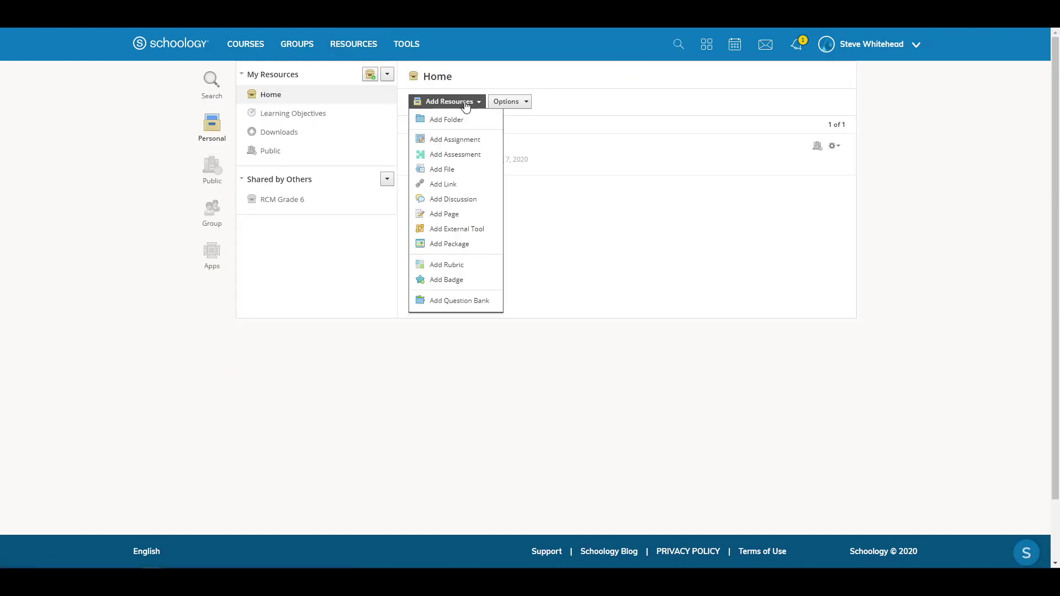
{"action": "left_click", "coordinate": [461, 169]}
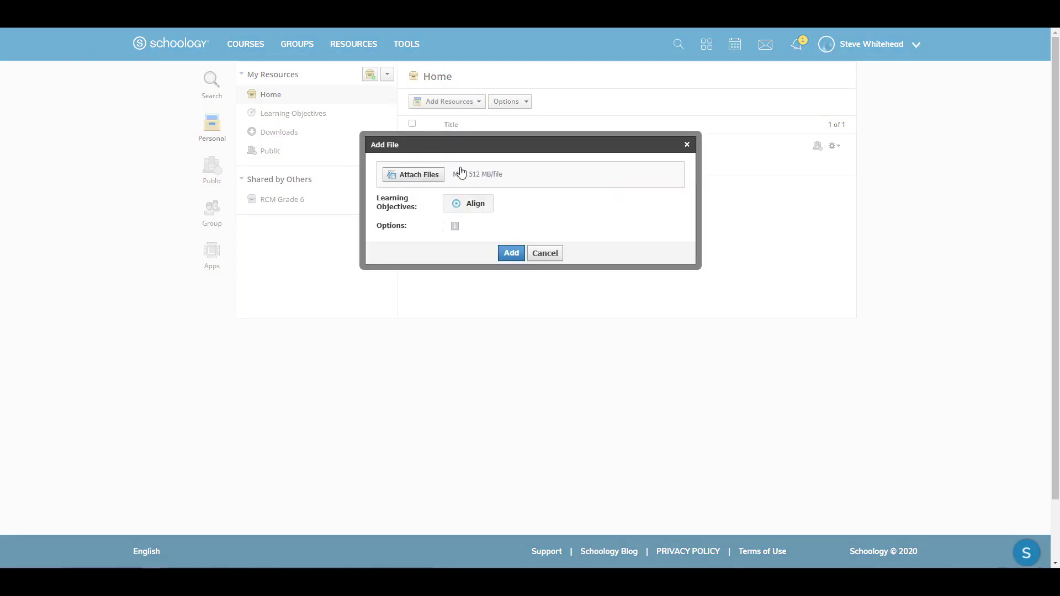
{"action": "left_click", "coordinate": [421, 174]}
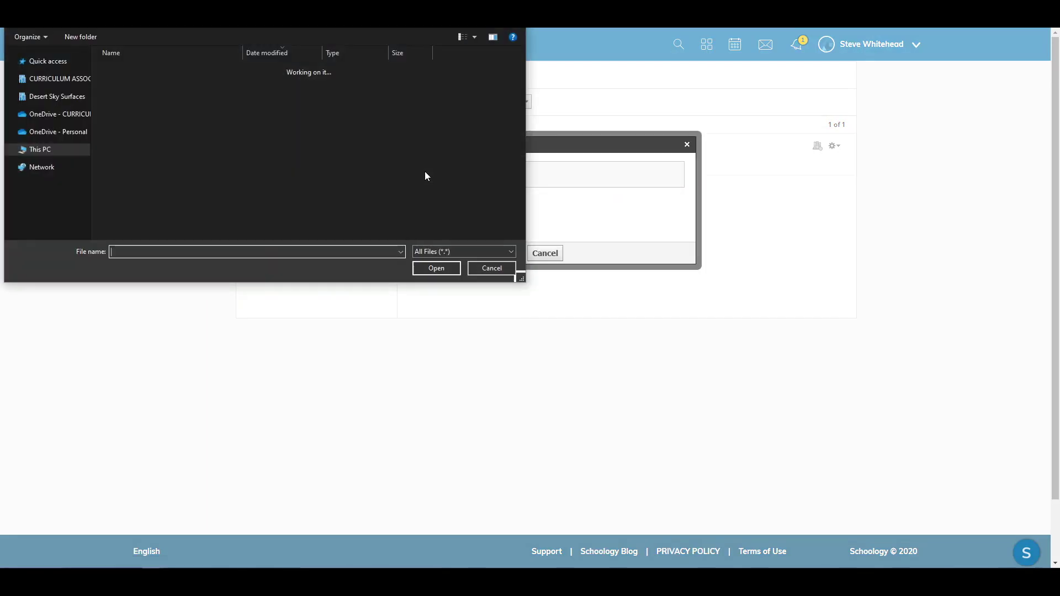
{"action": "left_click", "coordinate": [194, 84]}
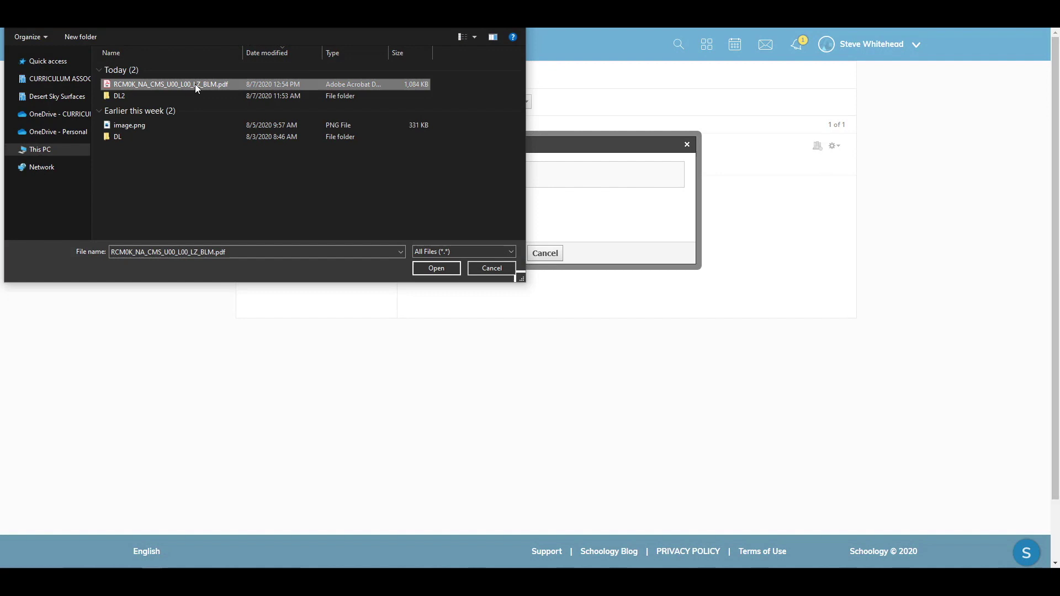
{"action": "left_click", "coordinate": [434, 267]}
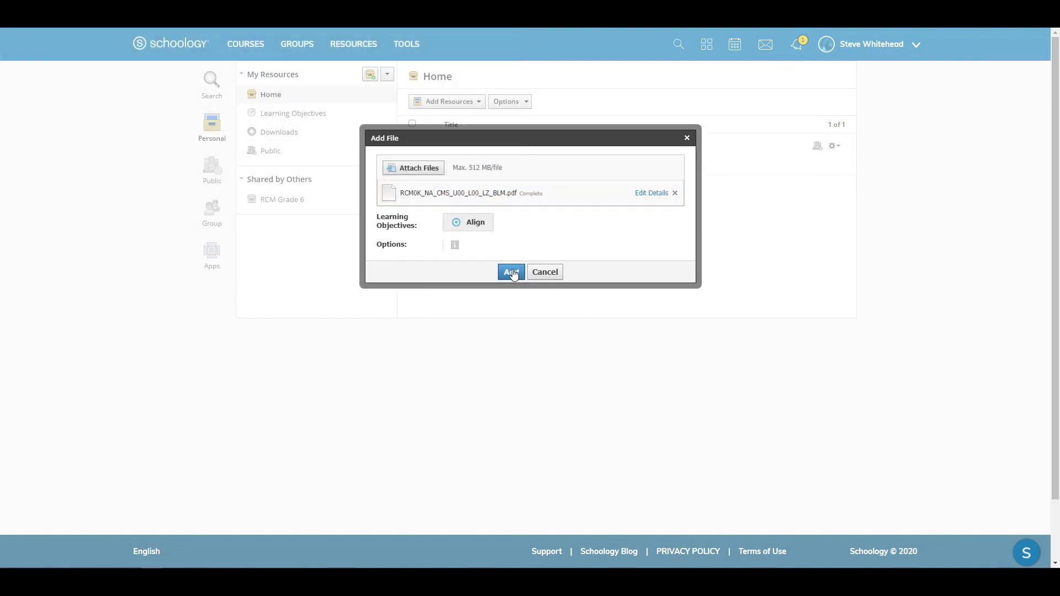
{"action": "left_click", "coordinate": [512, 273]}
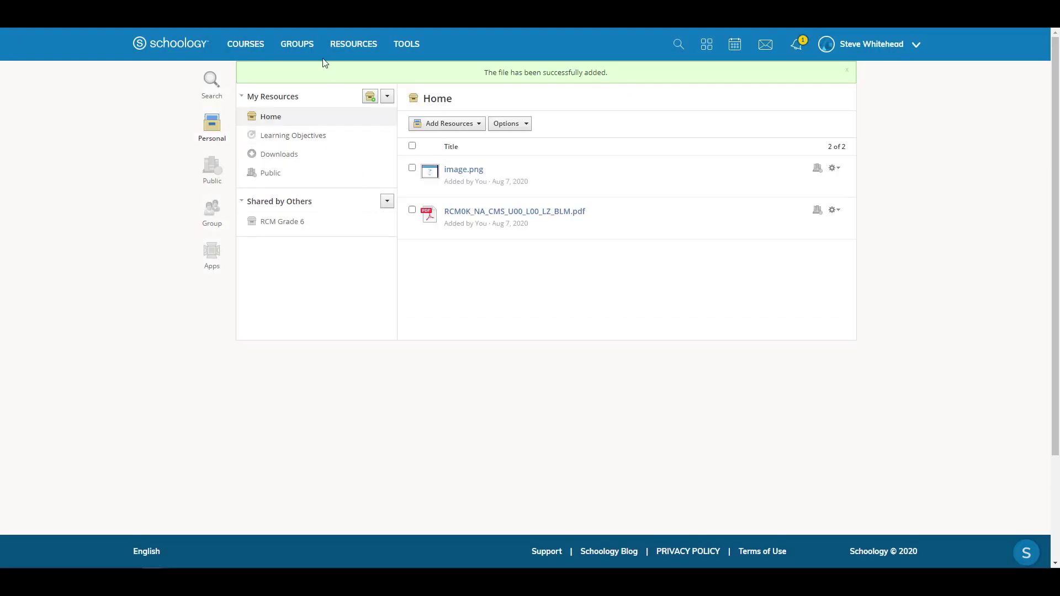
Open the SW_Test i-Ready course and start a new assignment in its materials.
{"action": "left_click", "coordinate": [252, 51]}
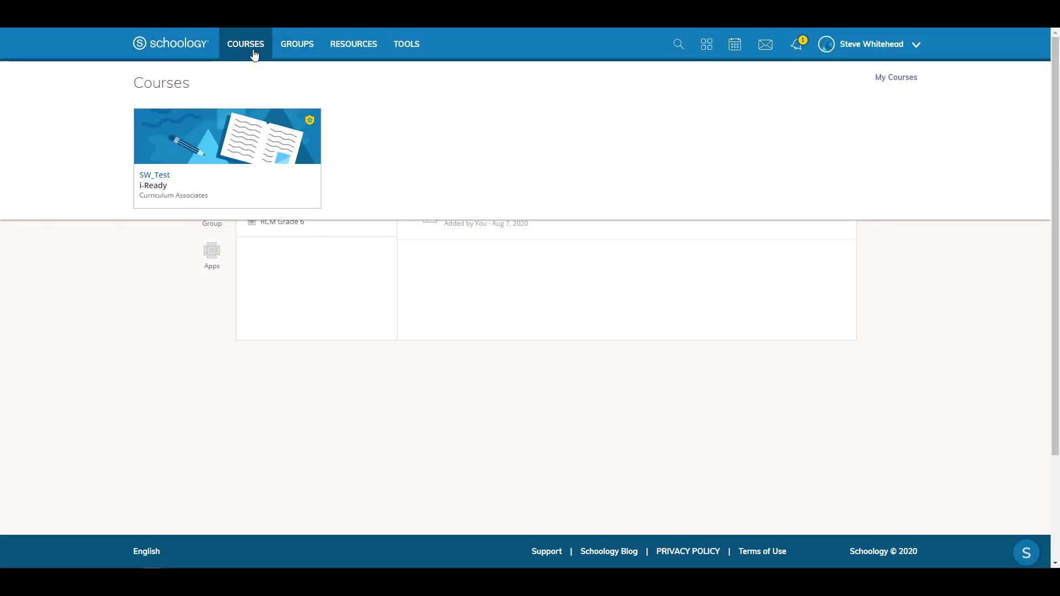
{"action": "left_click", "coordinate": [260, 165]}
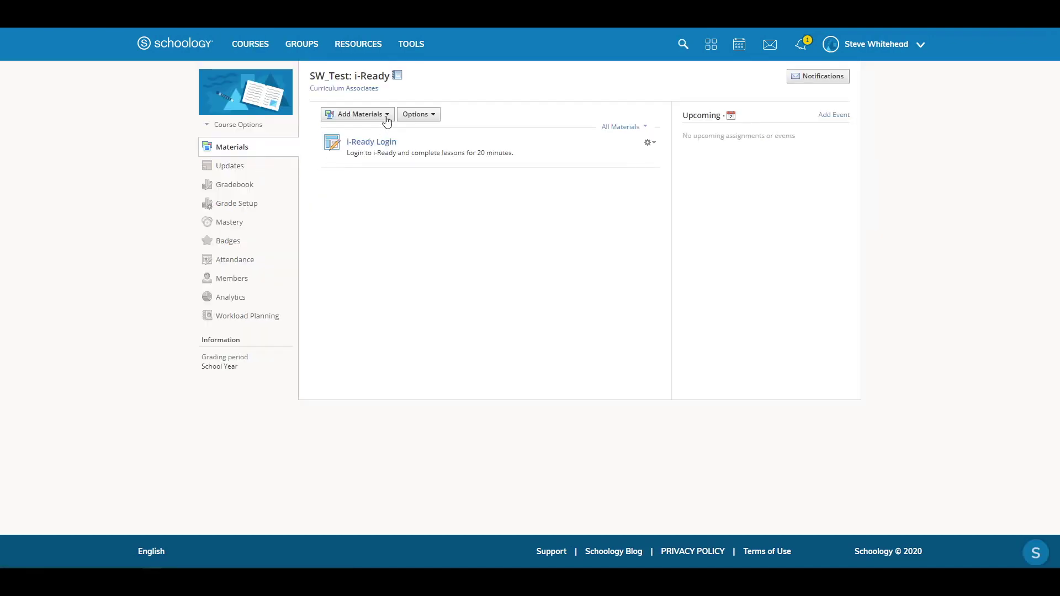
{"action": "left_click", "coordinate": [387, 120]}
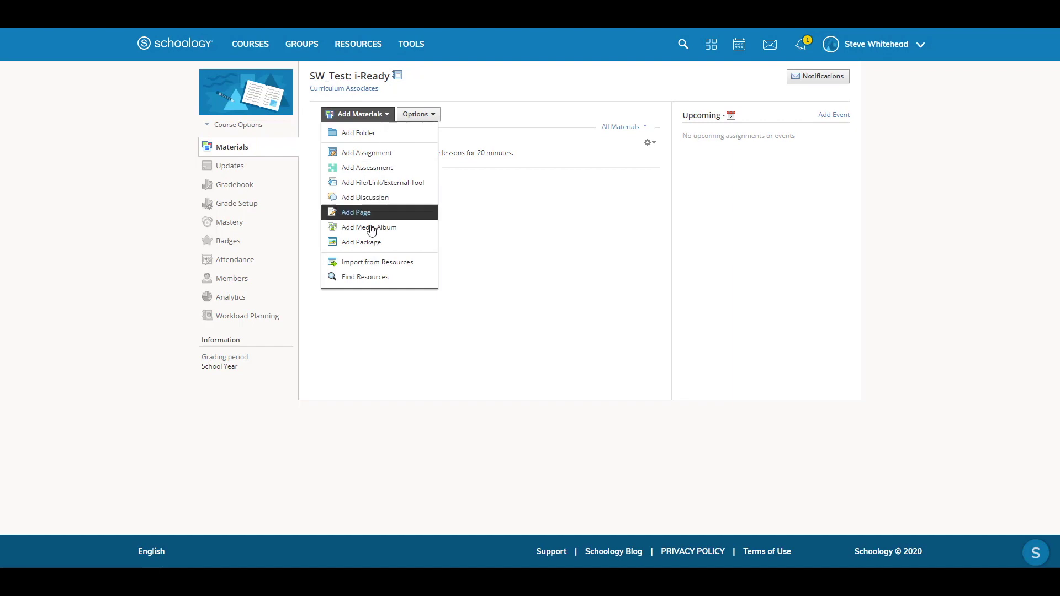
{"action": "left_click", "coordinate": [359, 153]}
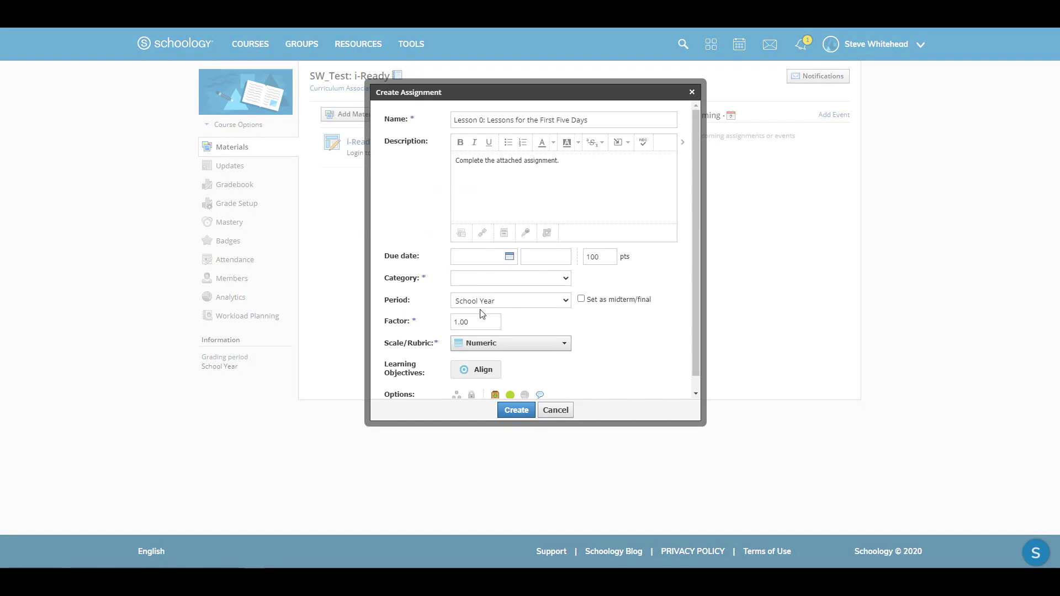
Attach RCM0K_NA_CMS_U00_L00_LZ_BLM.pdf from Resources, set category (Ungraded), and create the assignment.
{"action": "left_click", "coordinate": [505, 234]}
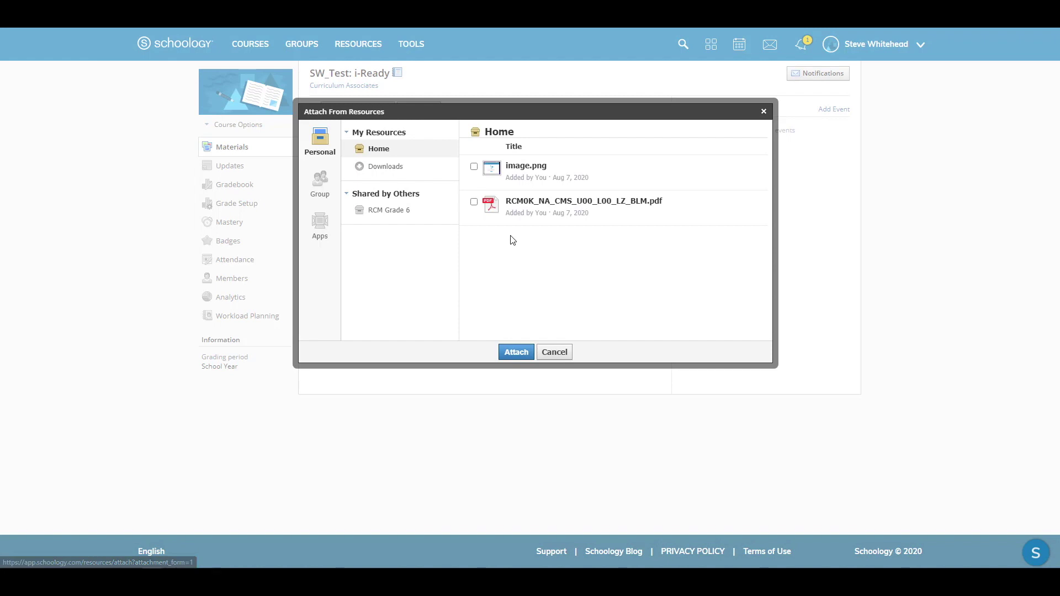
{"action": "left_click", "coordinate": [474, 202]}
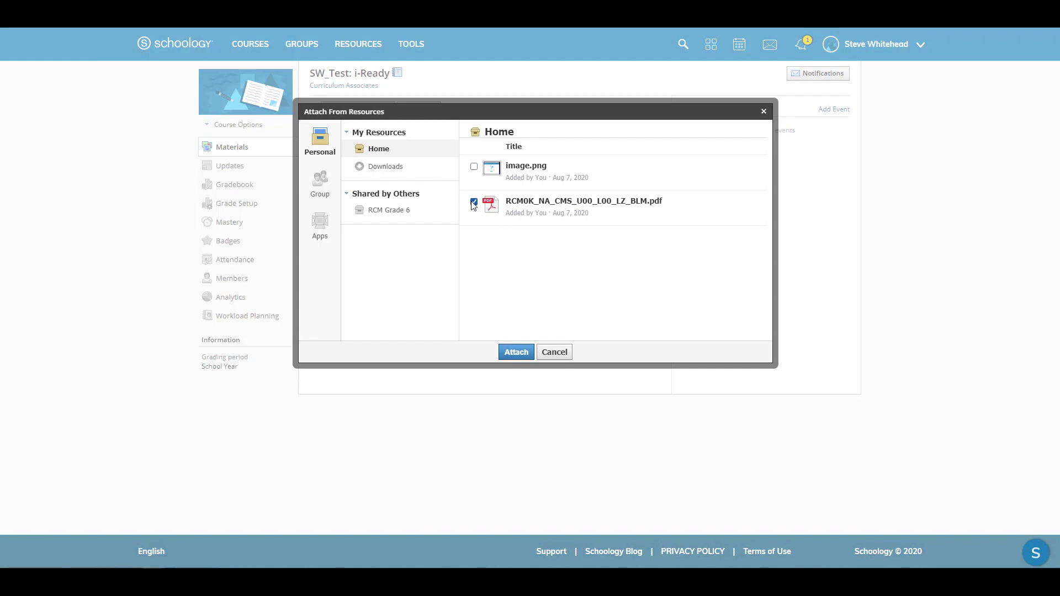
{"action": "left_click", "coordinate": [507, 351]}
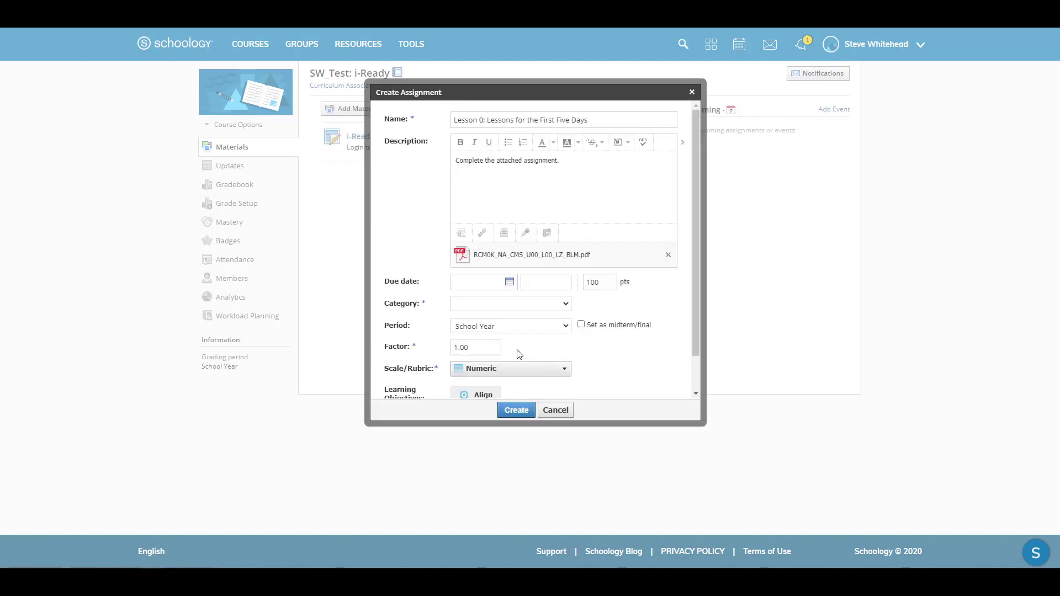
{"action": "left_click", "coordinate": [552, 305]}
{"action": "left_click", "coordinate": [542, 328]}
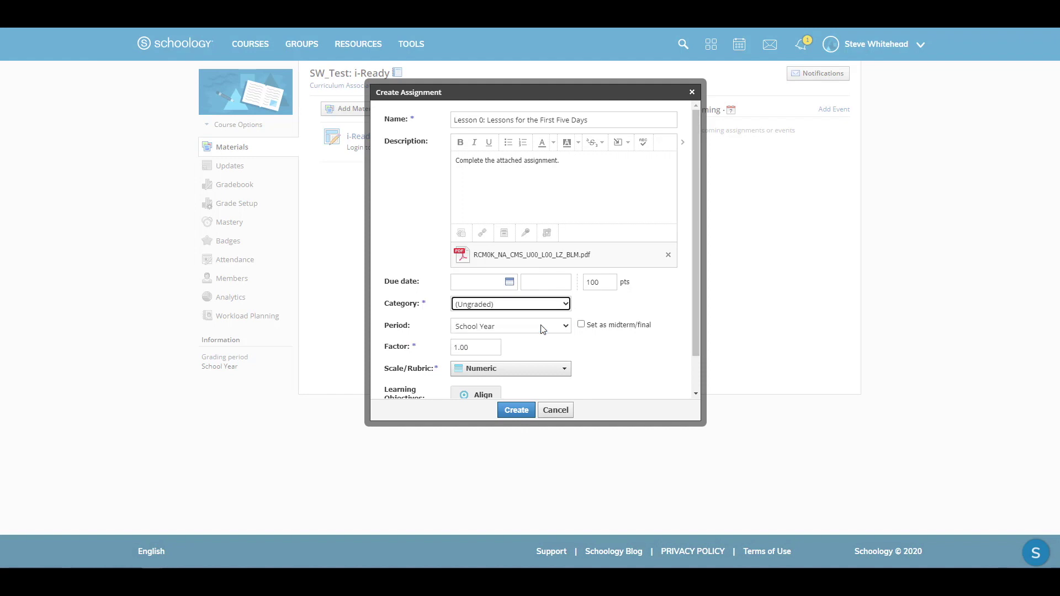
{"action": "left_click", "coordinate": [524, 413]}
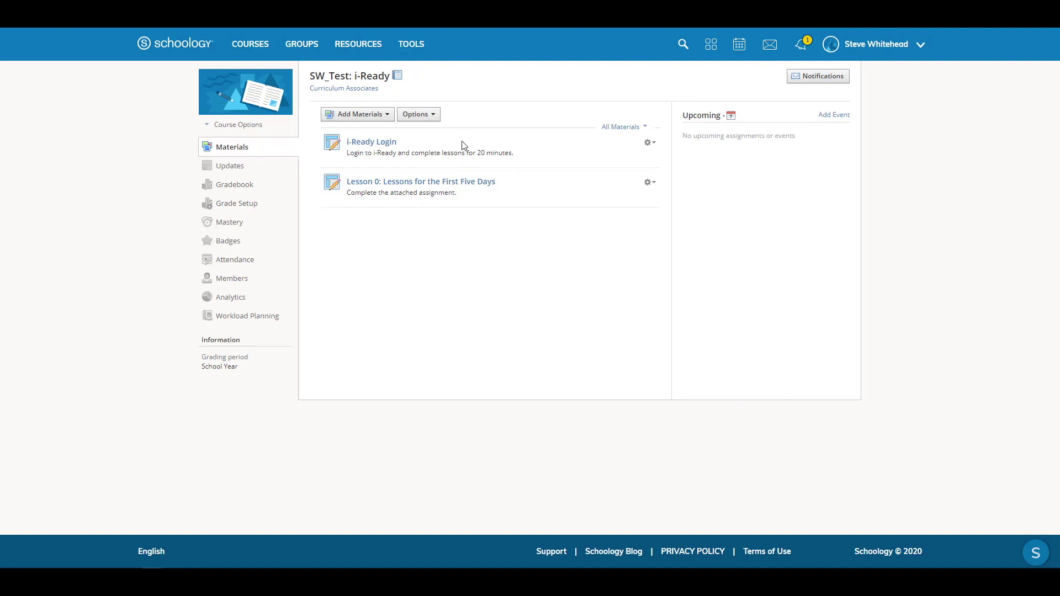
Open the Lesson 0: Lessons for the First Five Days assignment to view its PDF.
{"action": "left_click", "coordinate": [445, 186]}
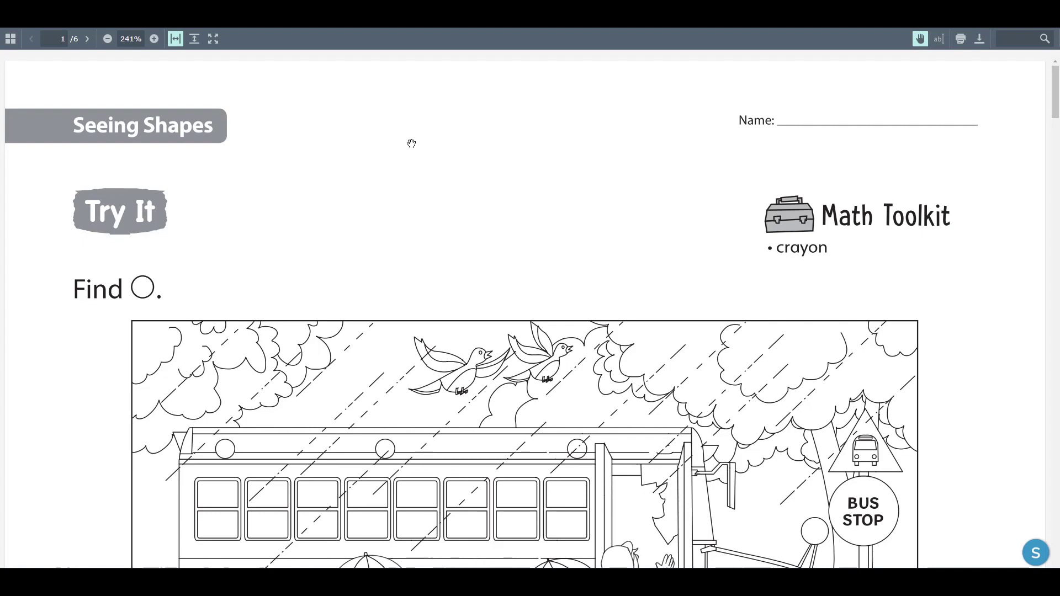
Scroll down the Seeing Shapes worksheet's first page to its footer.
{"action": "scroll", "coordinate": [412, 143], "scroll_direction": "down", "scroll_amount": 3}
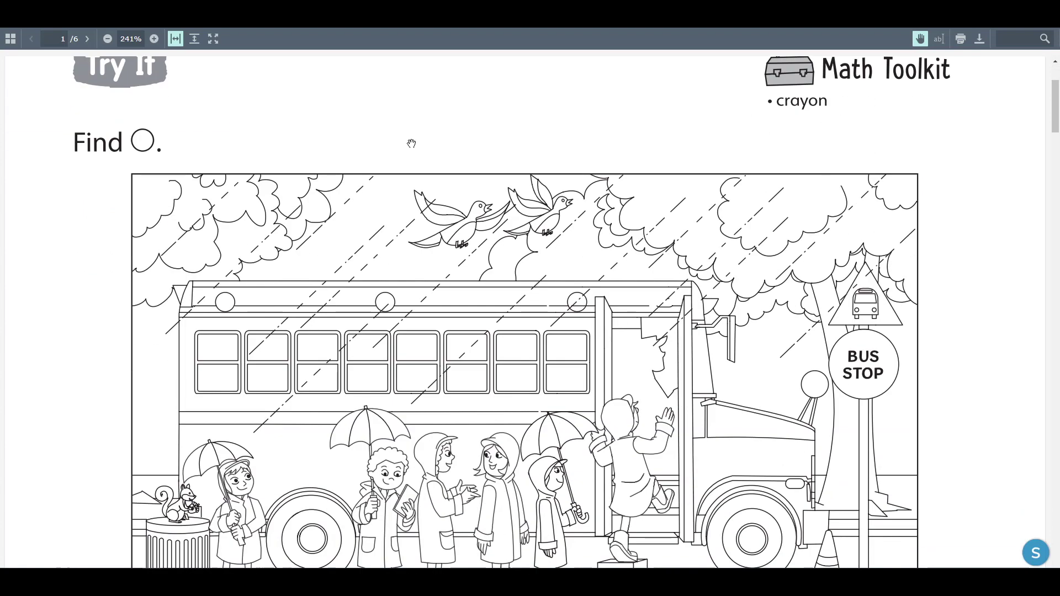
{"action": "scroll", "coordinate": [412, 144], "scroll_direction": "down", "scroll_amount": 3}
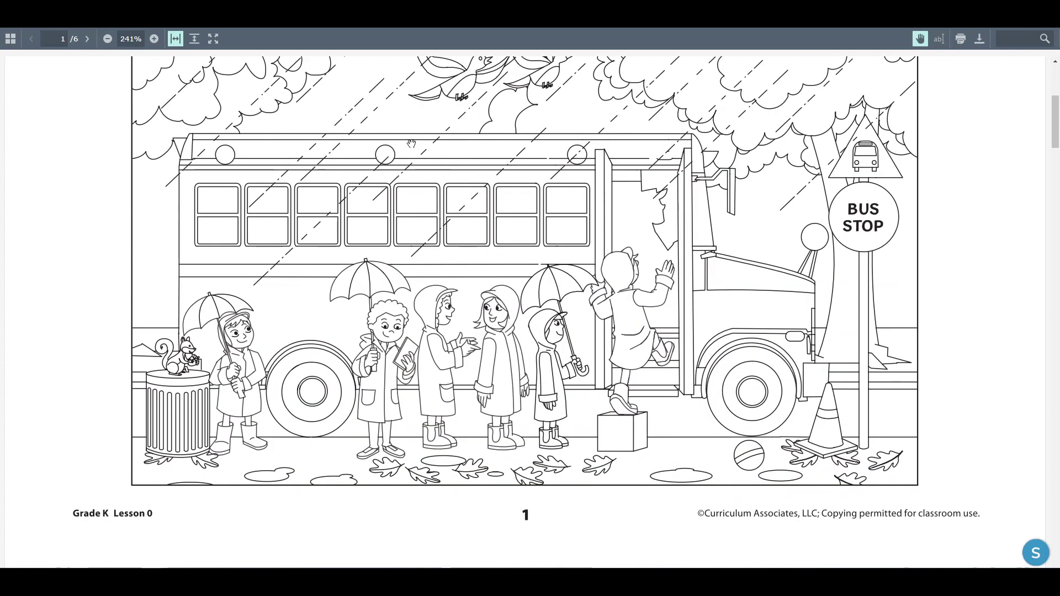